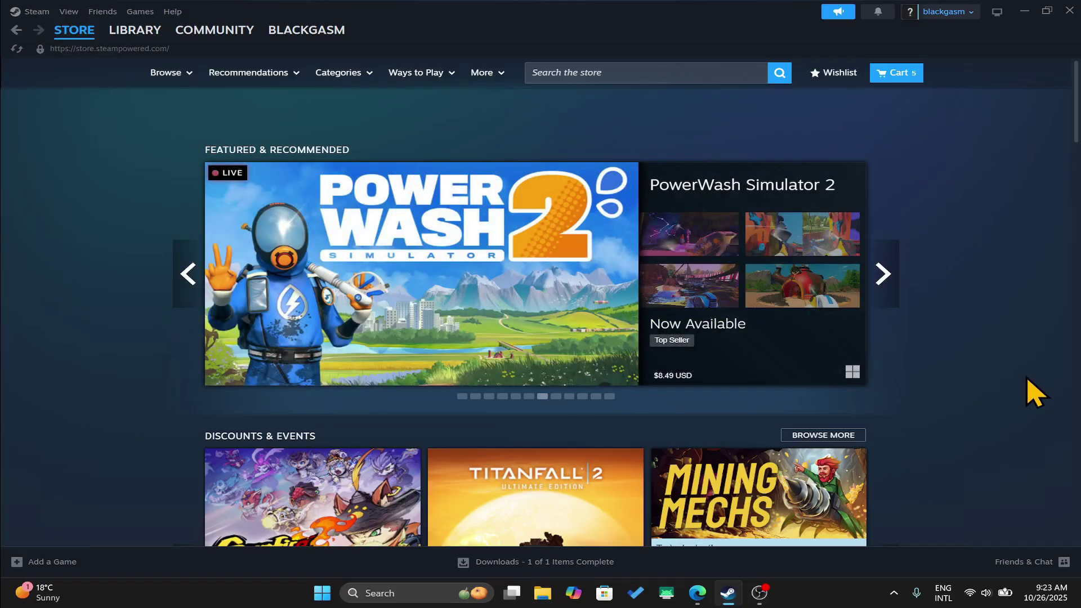
Search the Steam store for 'EA SPO' to find EA SPORTS FC 26
click(659, 68)
text(EA)
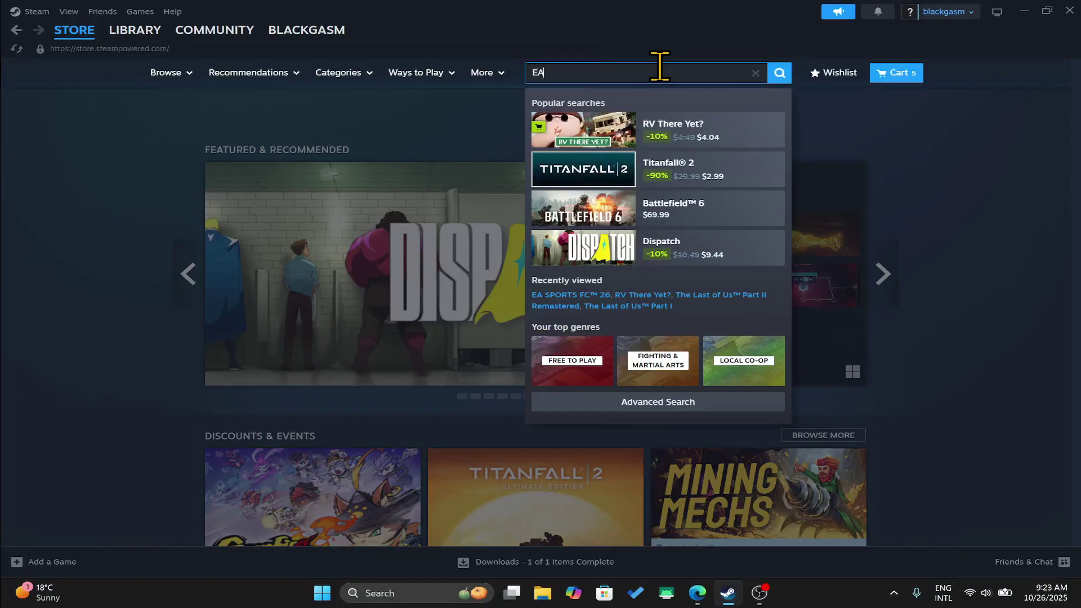
text(SPO)
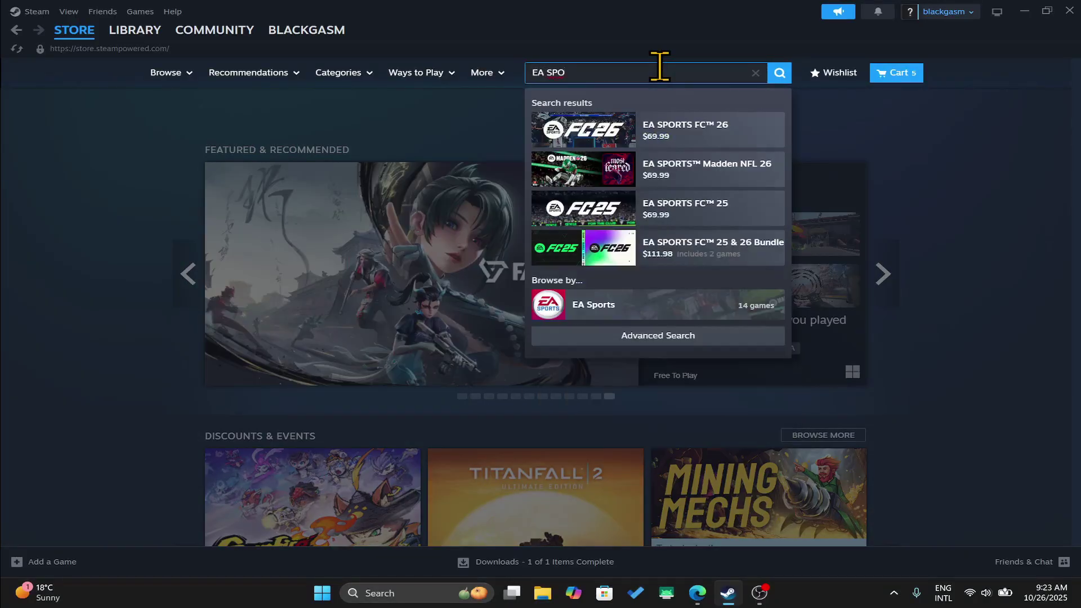
Add the EA SPORTS FC 26 Ultimate Edition to the cart and view the cart
click(585, 126)
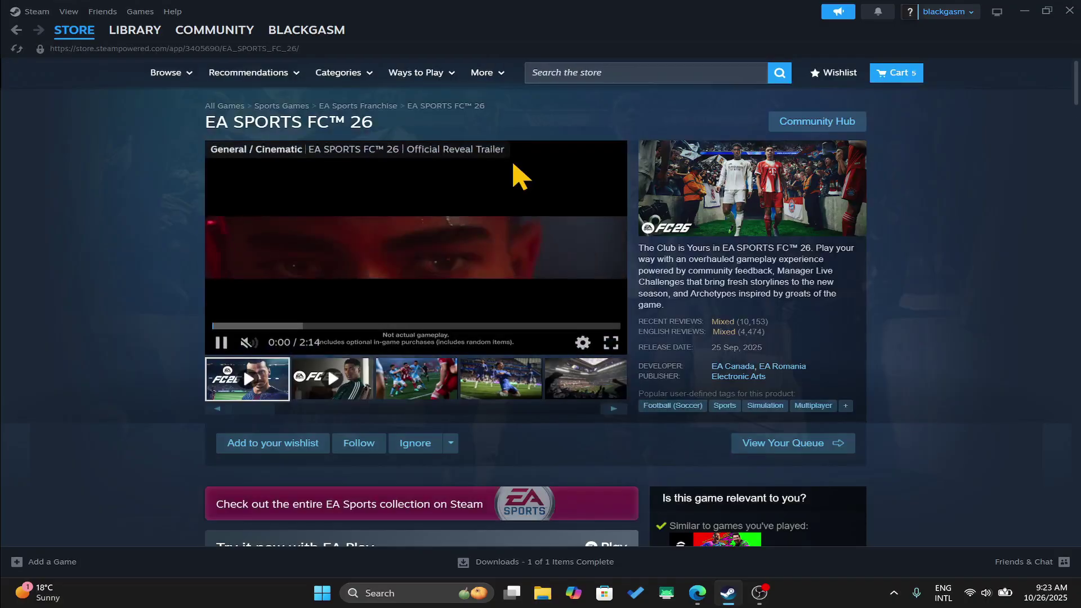
scroll(579, 314, down, 2)
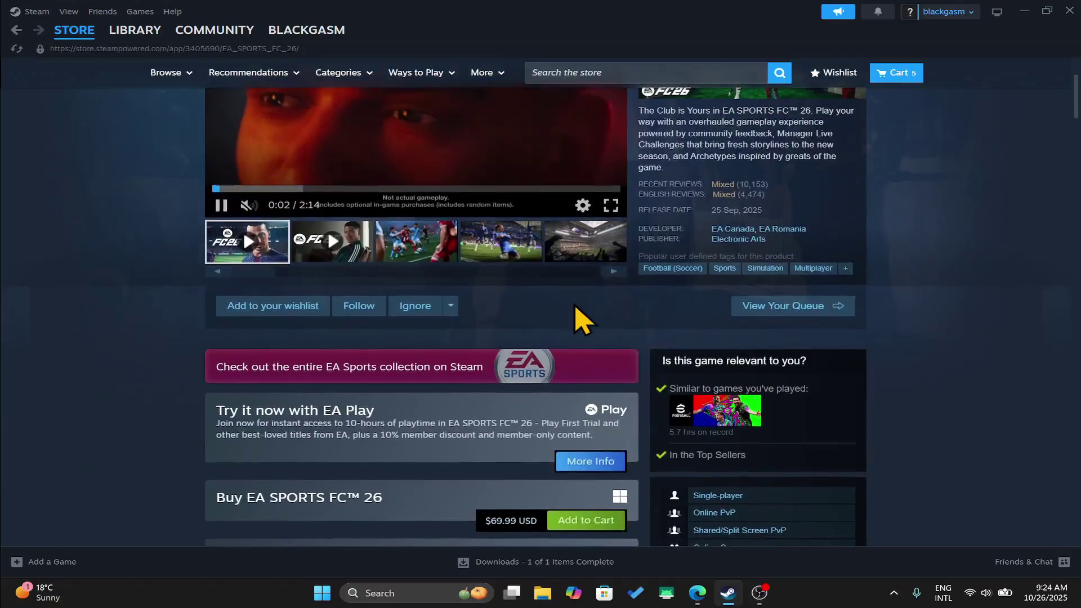
scroll(580, 313, down, 2)
scroll(573, 302, down, 1)
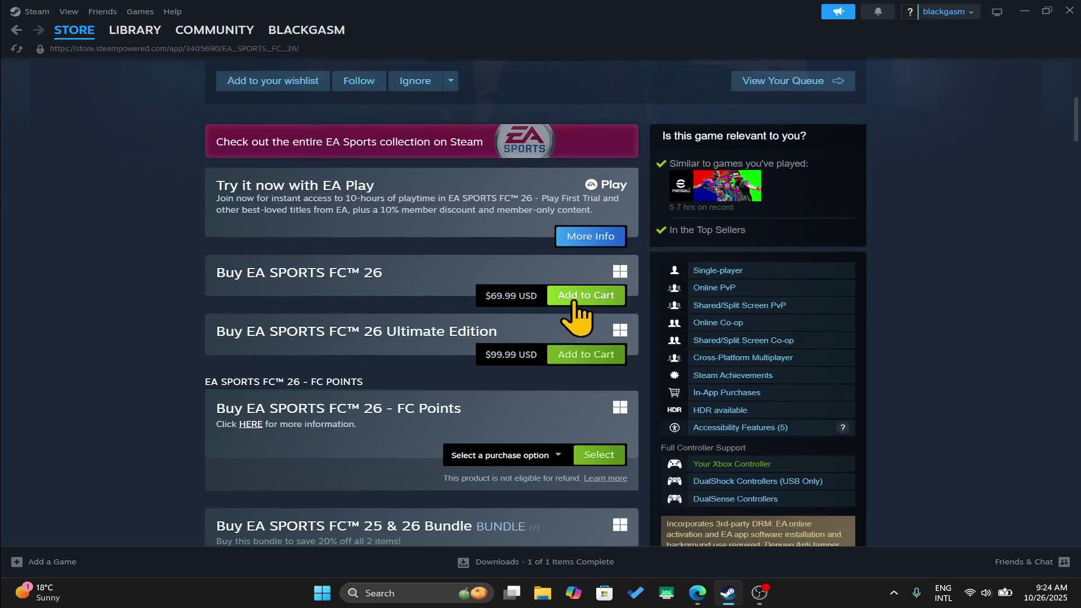
click(577, 356)
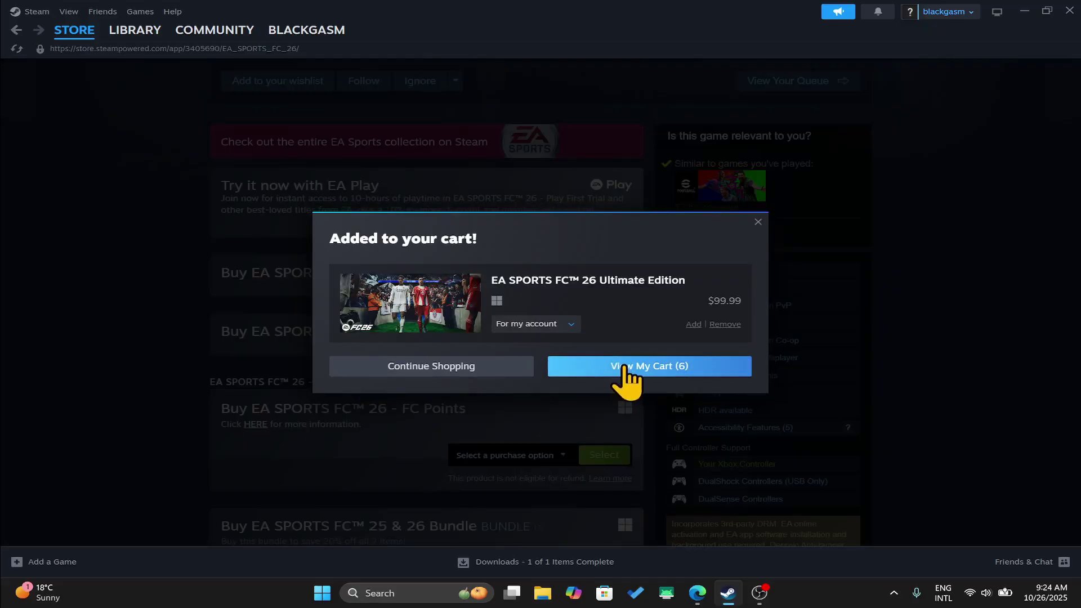
click(625, 366)
Continue to payment and choose Discover as the payment method
click(781, 225)
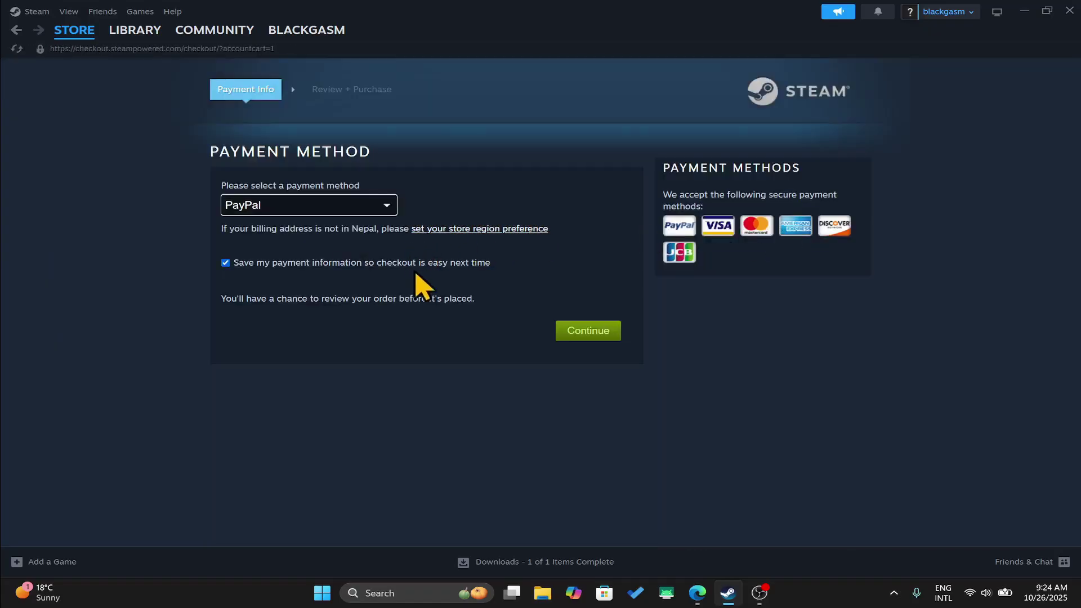
click(341, 205)
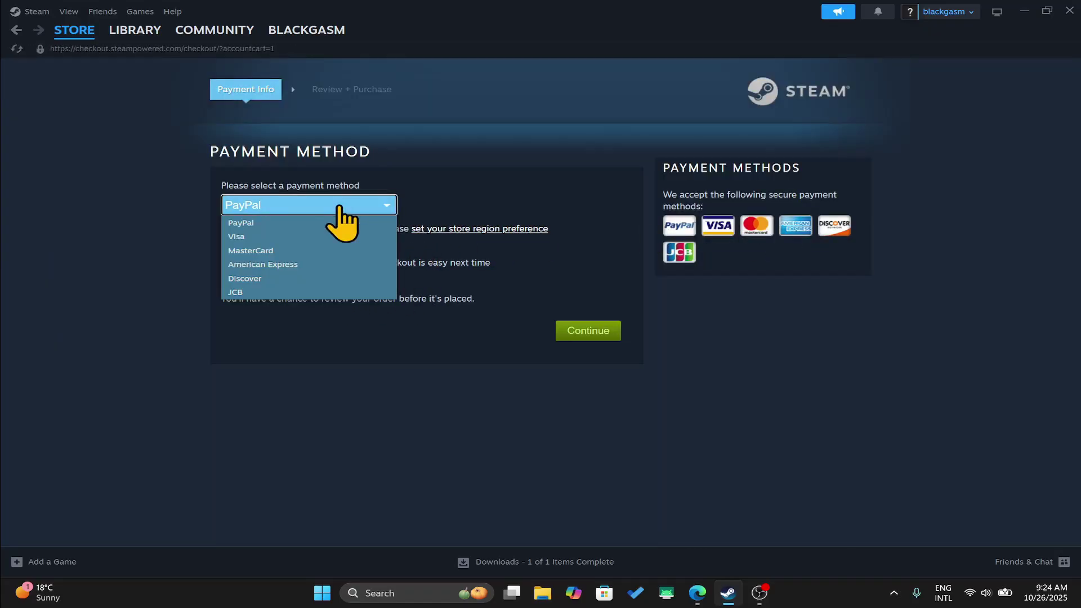
click(264, 280)
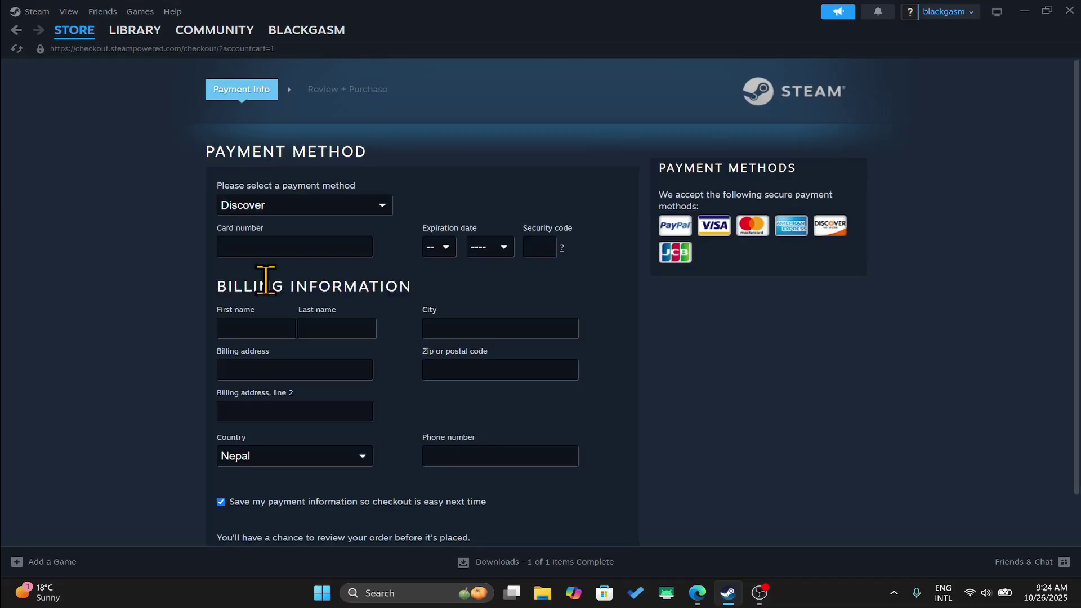
scroll(406, 355, down, 1)
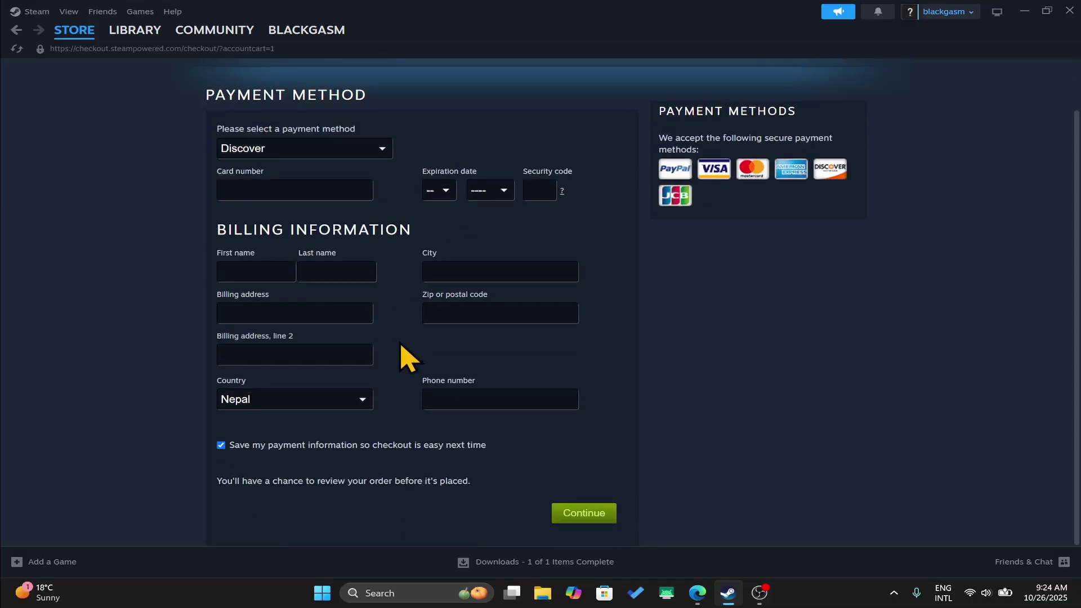